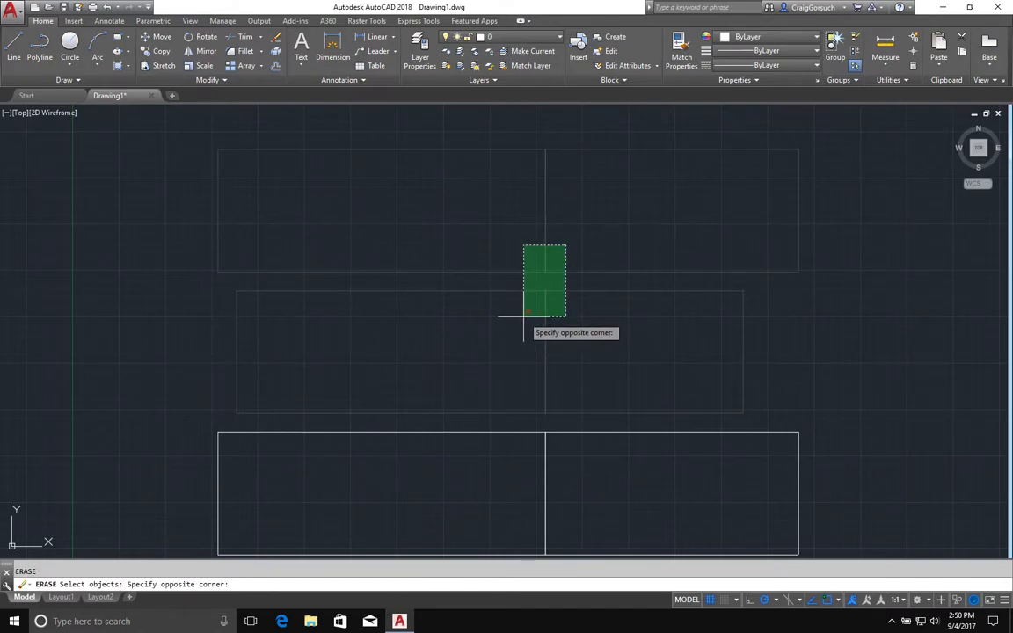
Step: Erase the four rectangles in the upper two rows, leaving only the bottom pair
left_click(502, 328)
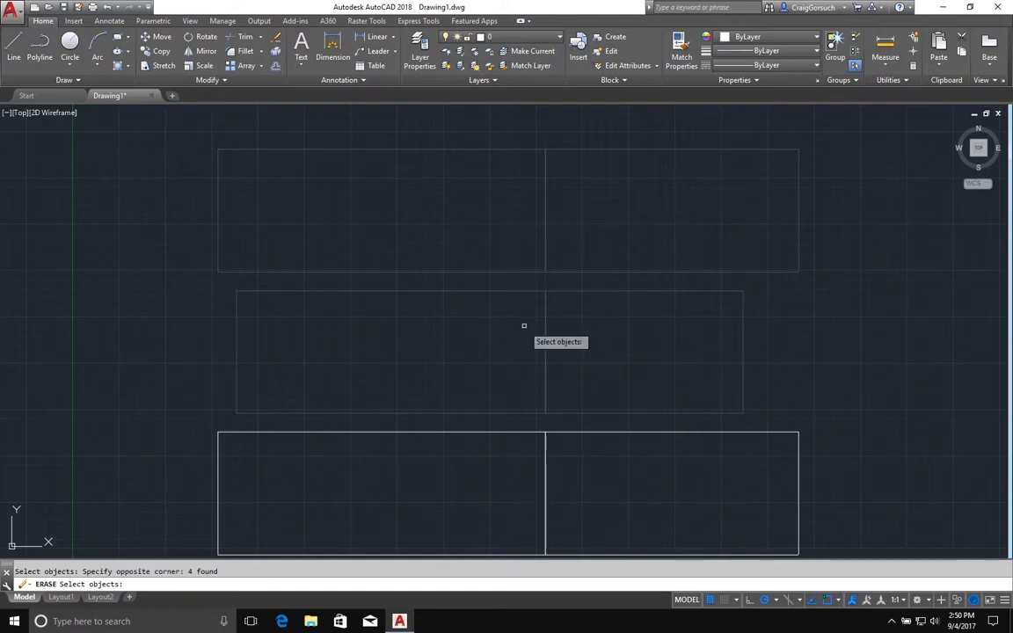
key("Return")
middle_click_drag(518, 367, 506, 177)
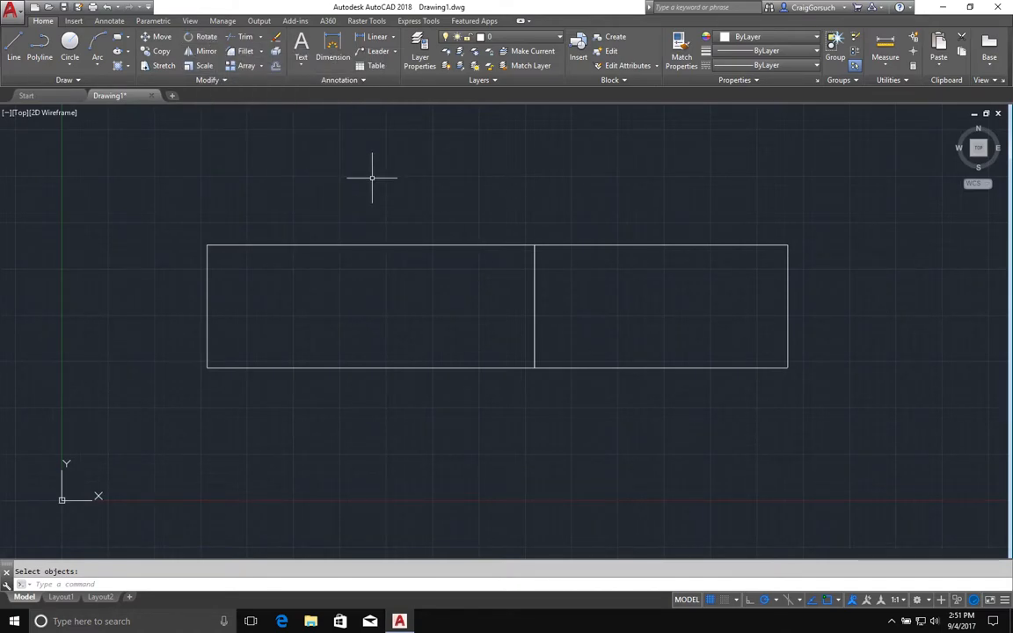
Step: Rotate the shorter, right-hand rectangle 45° counterclockwise about the midpoint of the edge it shares with the longer rectangle
type("ro")
key("Return")
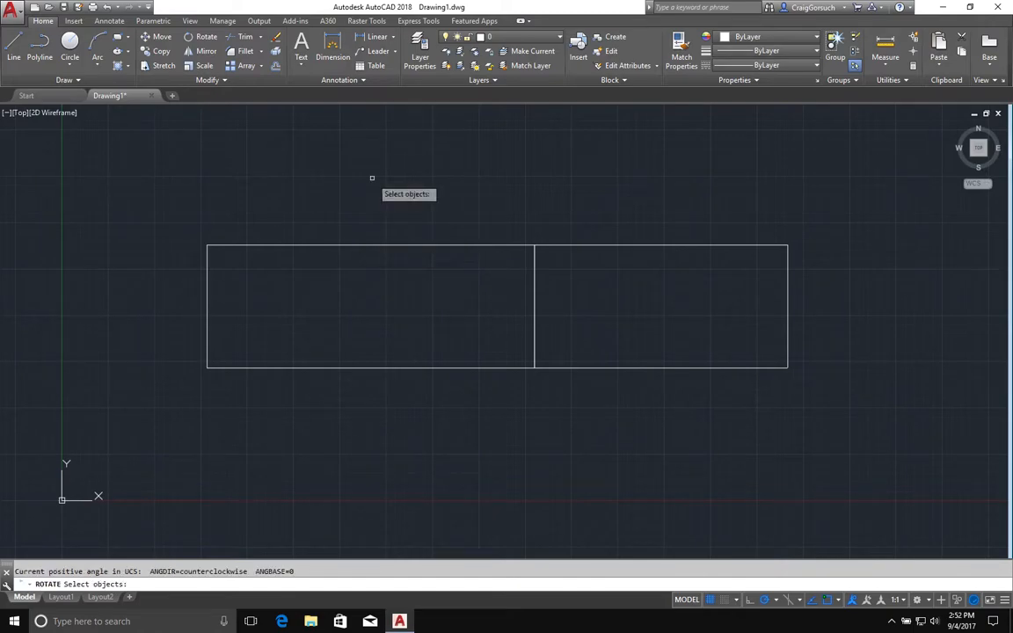
left_click(650, 246)
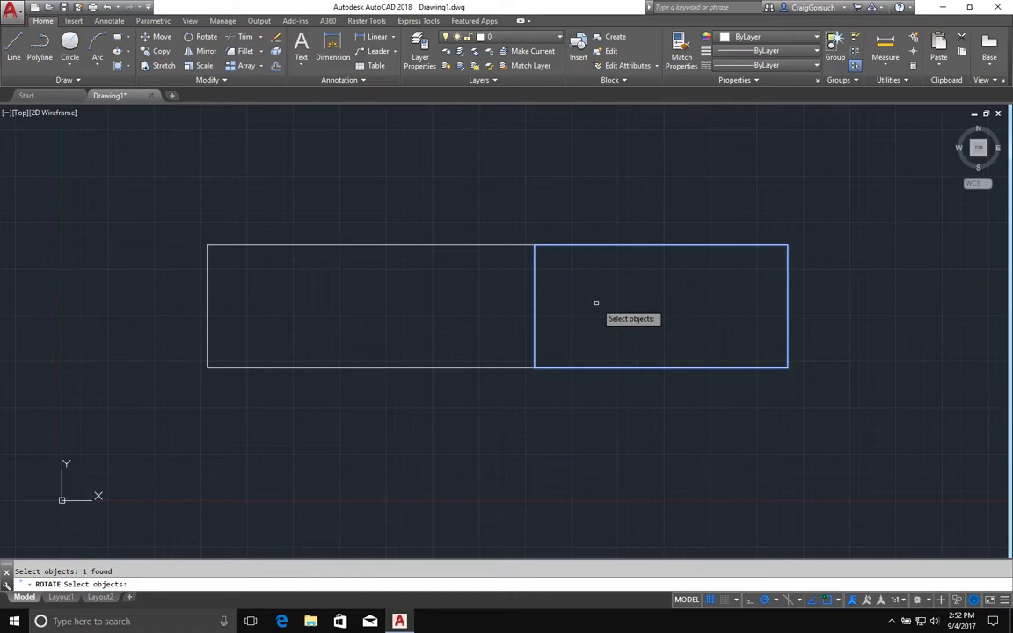
key("Return")
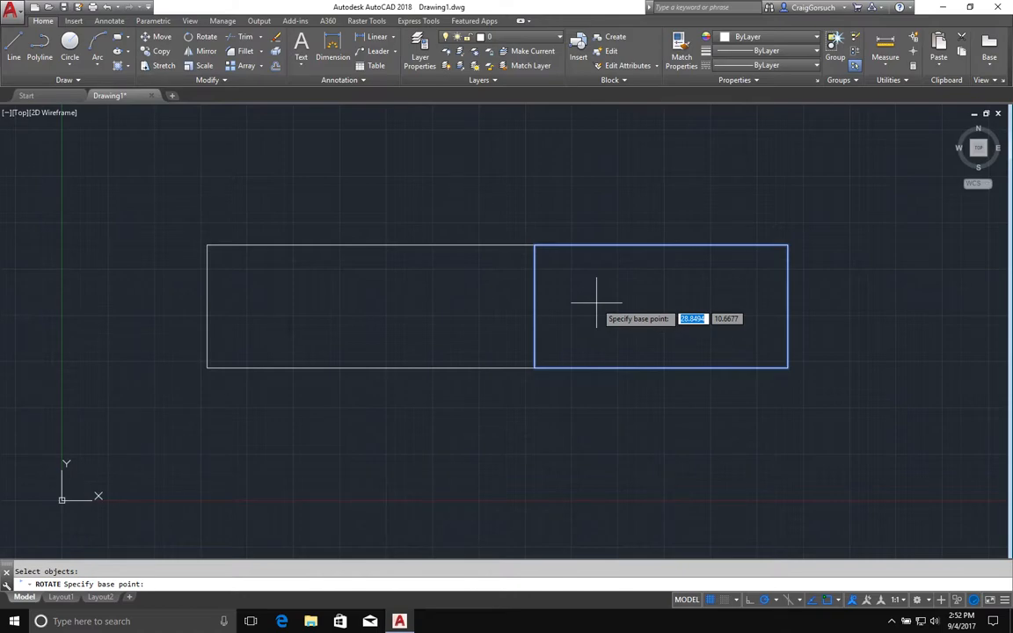
left_click(533, 307)
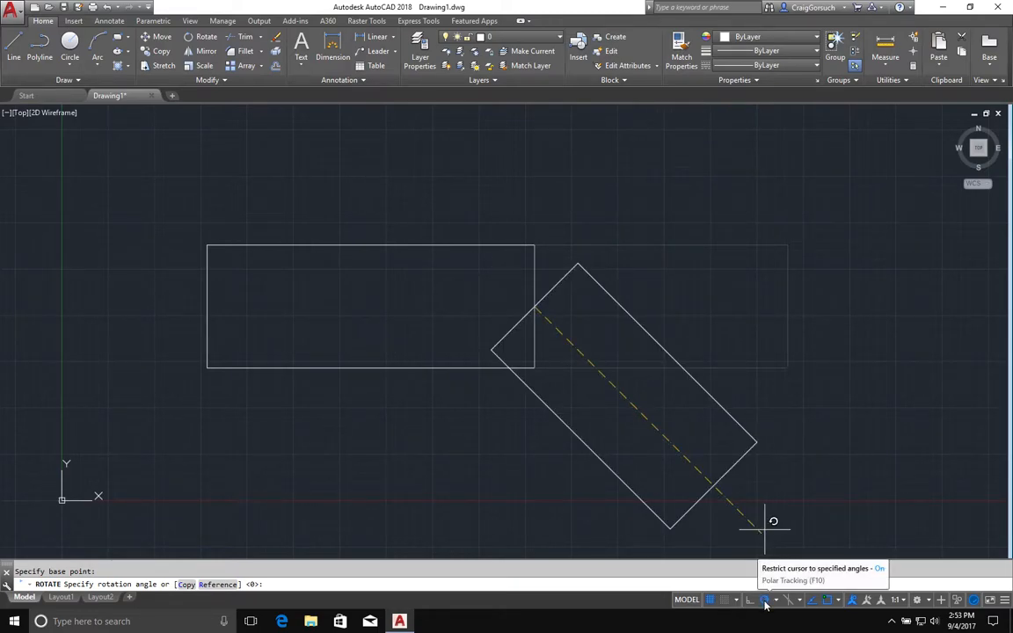
left_click(776, 600)
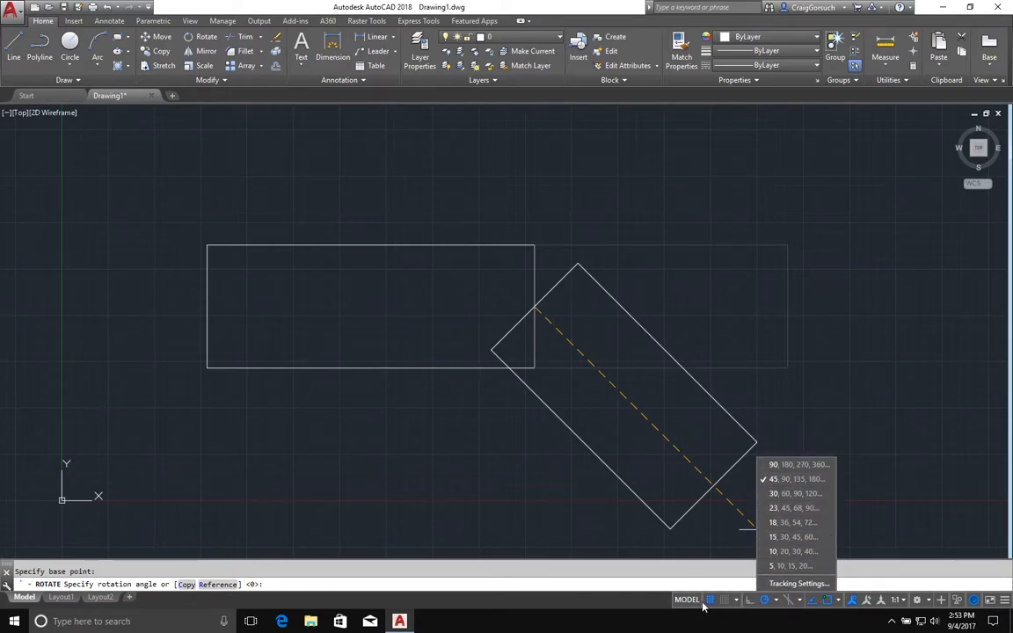
left_click(639, 606)
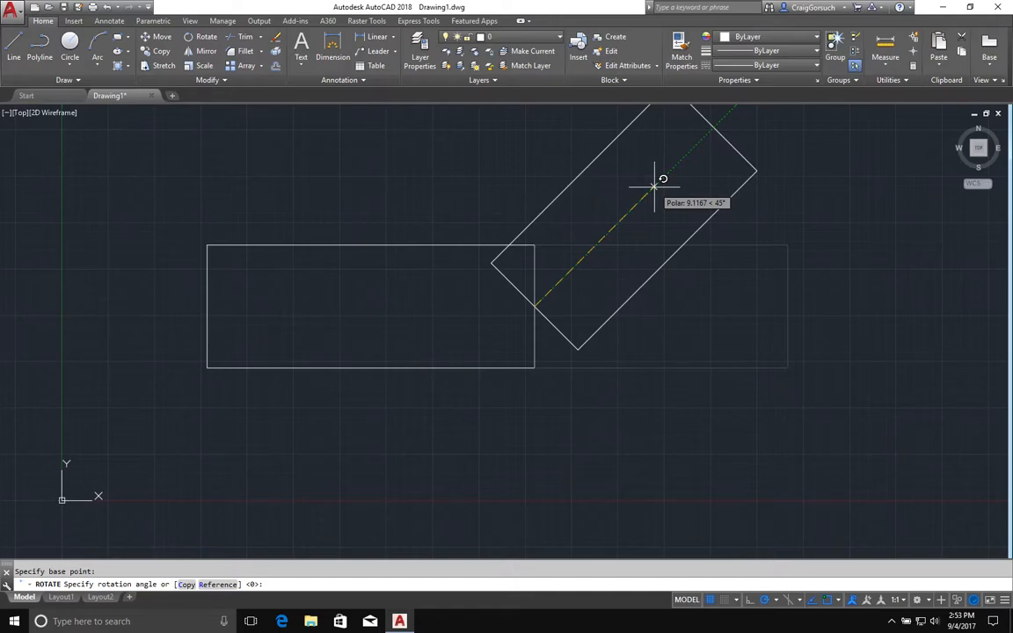
left_click(654, 187)
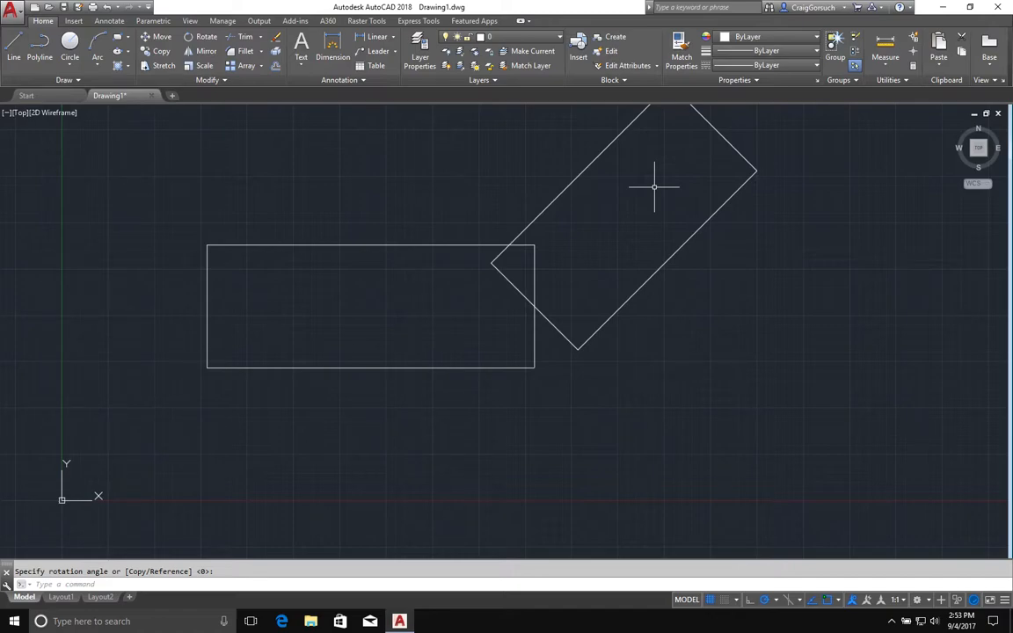
Step: Try rotating the tilted rectangle by -45° about the midpoint of its short edge touching the horizontal rectangle, and undo it
type("ro")
key("Return")
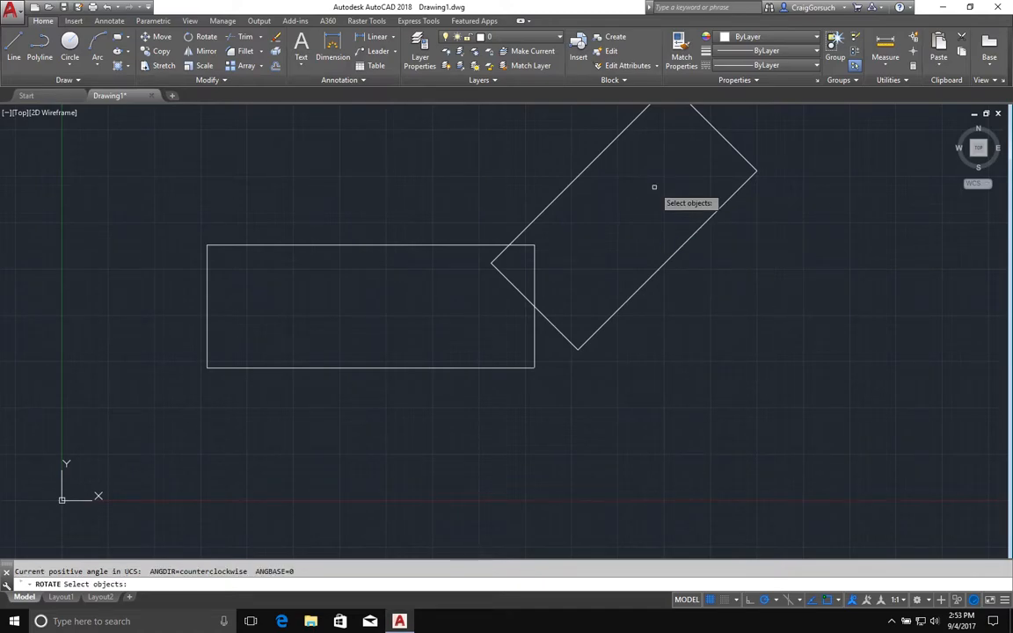
left_click(669, 260)
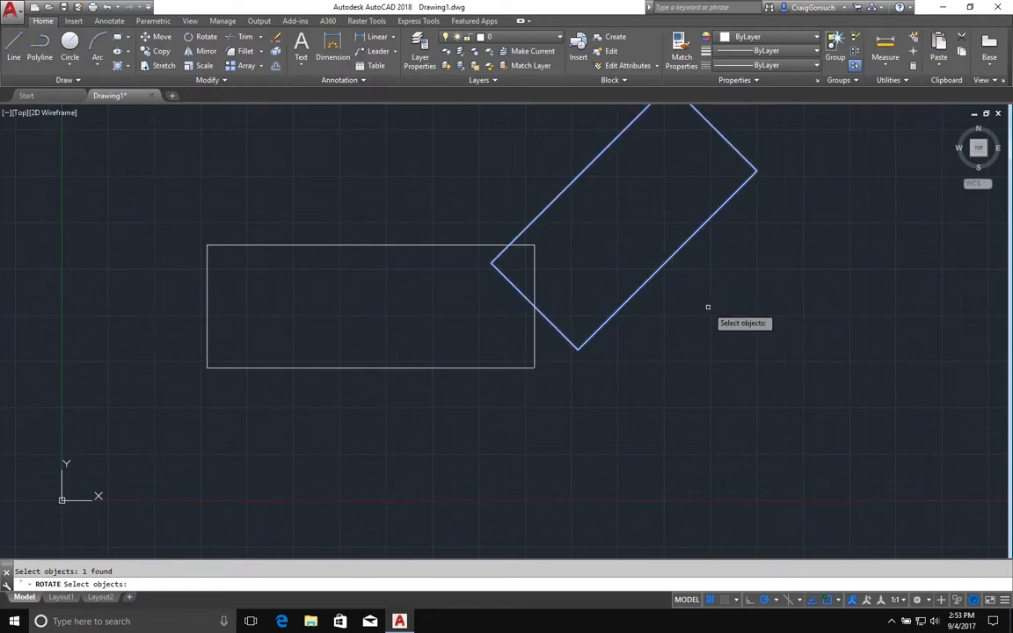
key("Return")
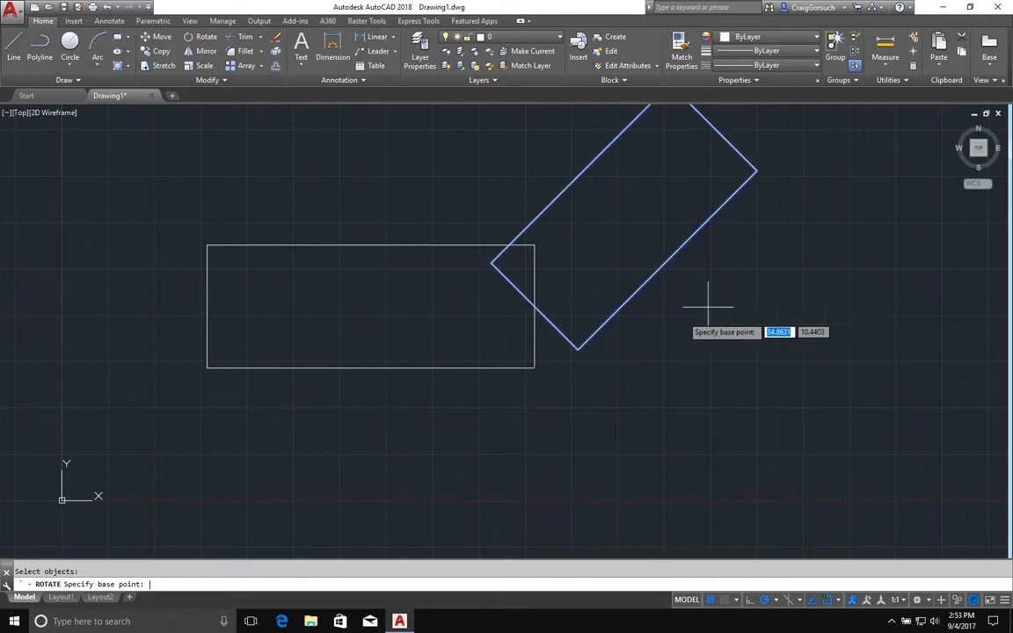
left_click(534, 306)
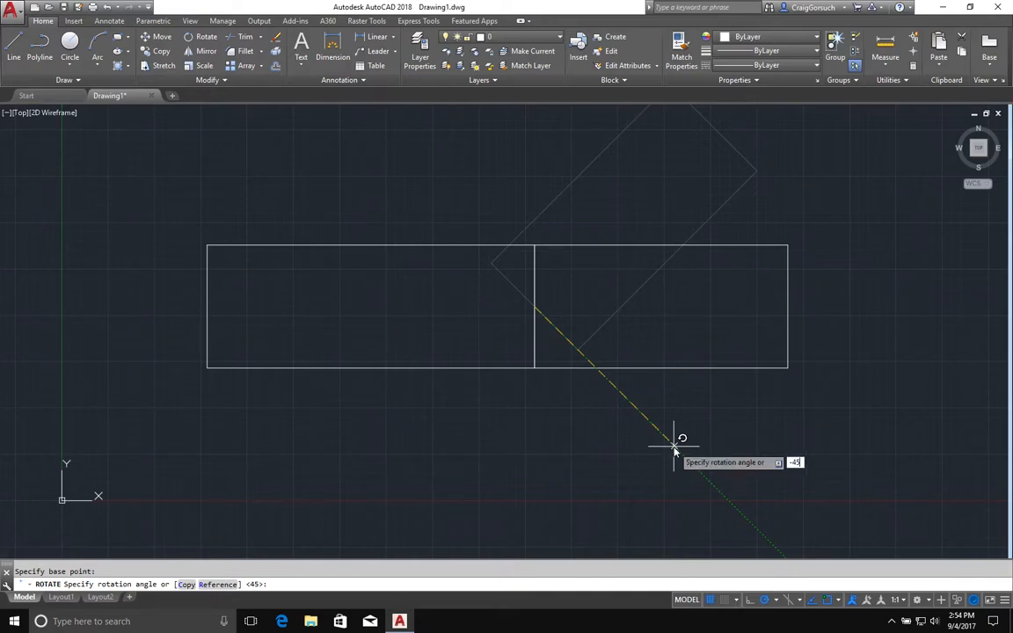
left_click(674, 447)
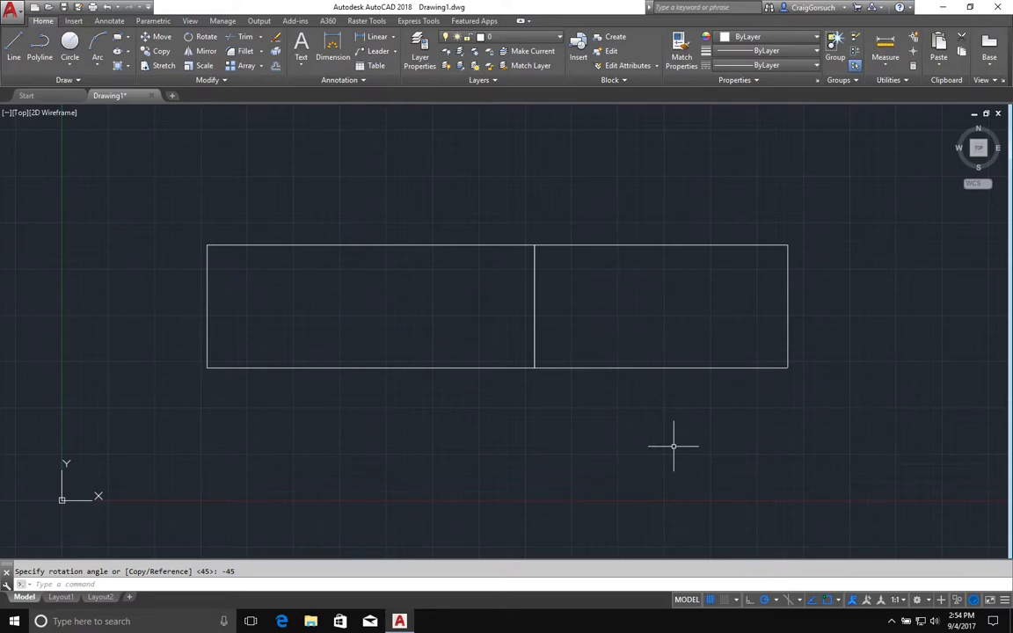
type("U")
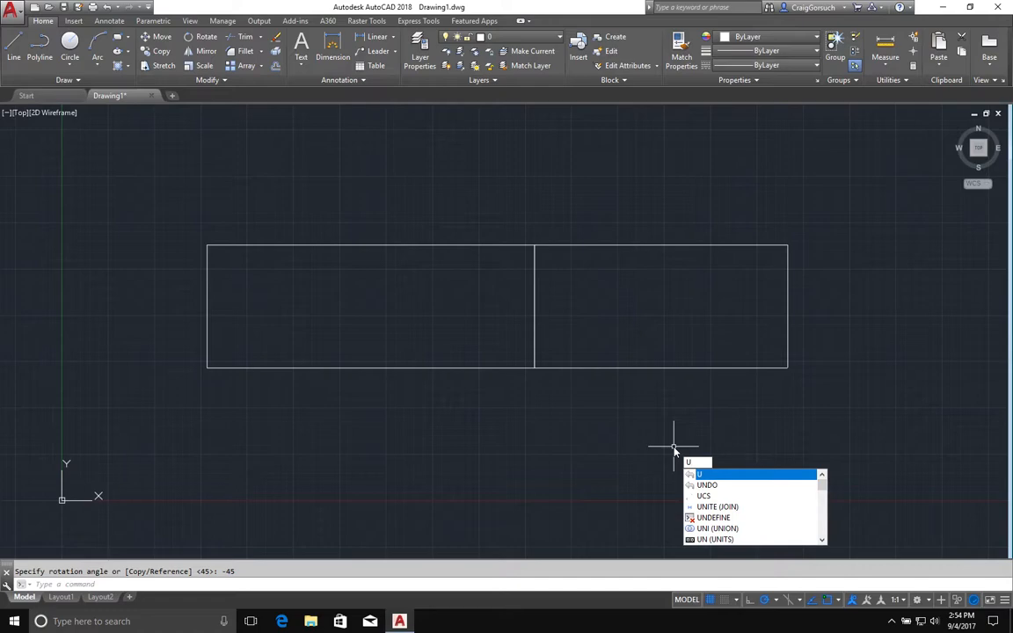
key("Return")
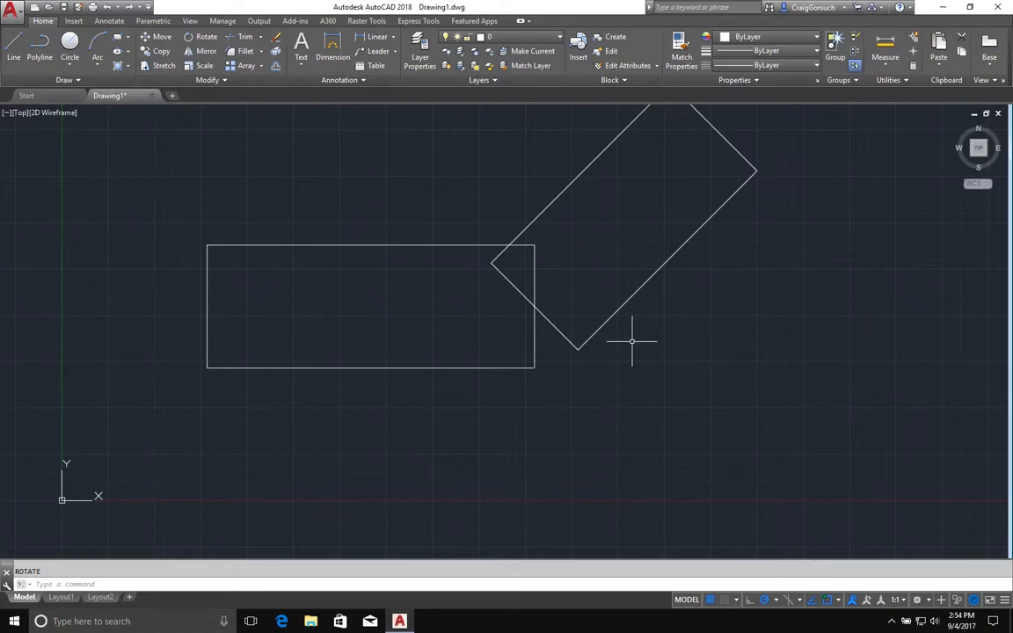
Step: Try a reference rotation of the tilted rectangle about its lower long edge's midpoint, from that edge to a new angle of 37.285°, and undo it
type("RO")
key("Return")
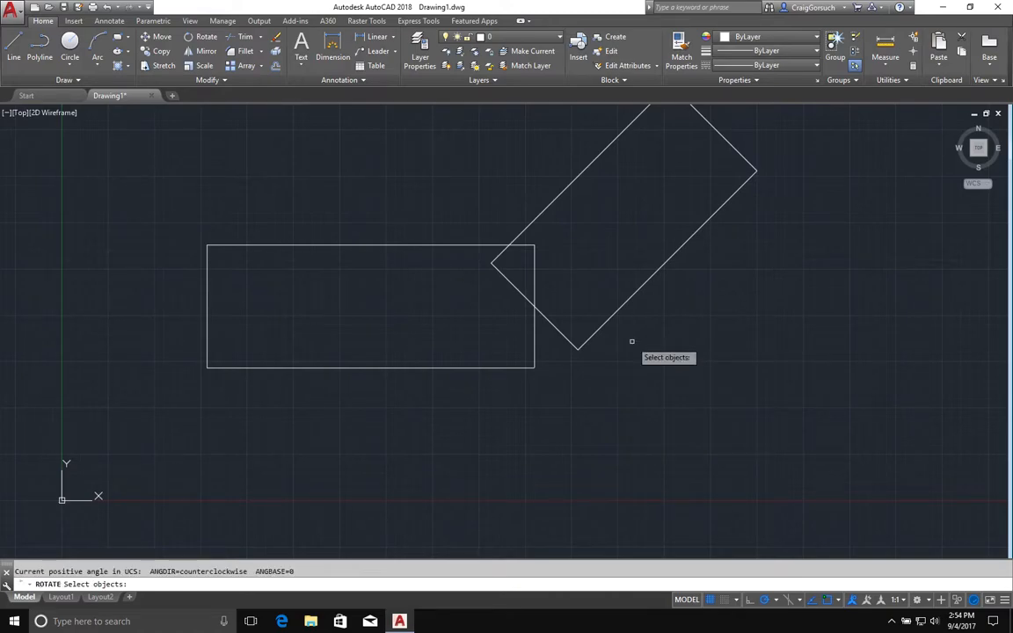
left_click(617, 306)
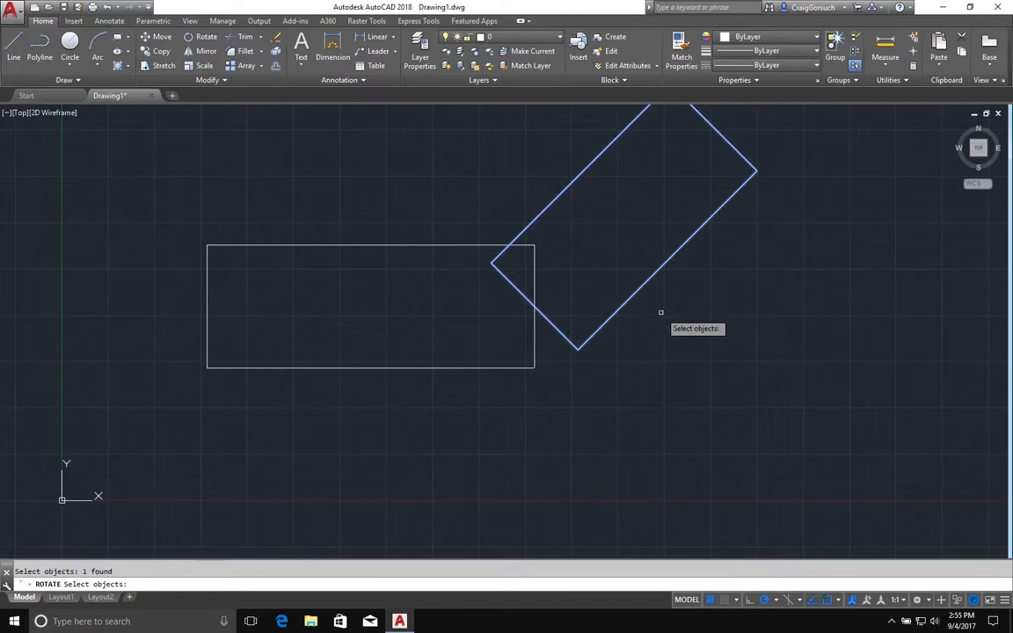
key("Return")
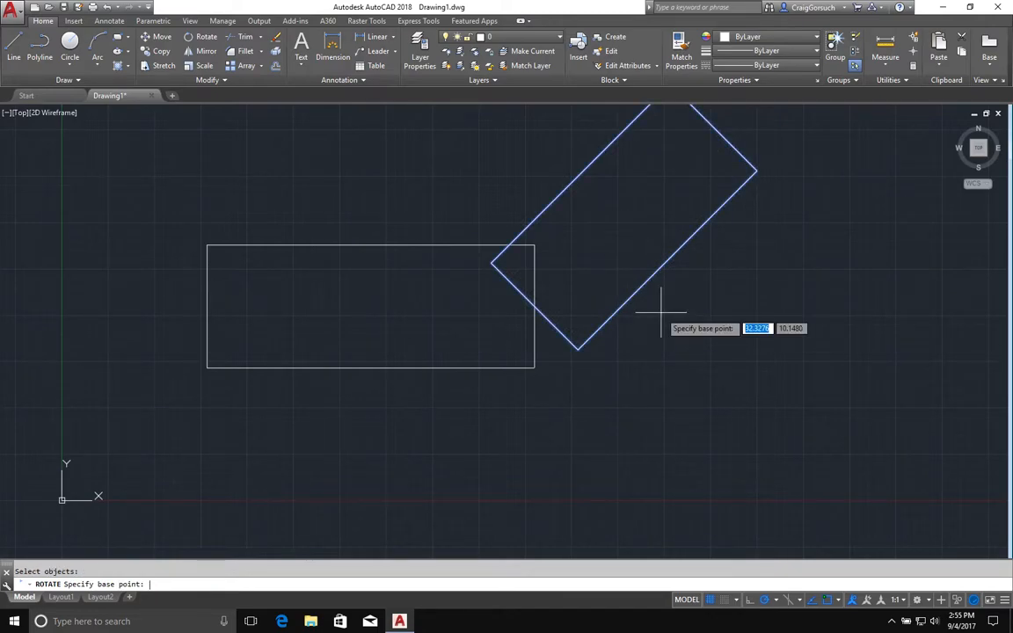
left_click(667, 261)
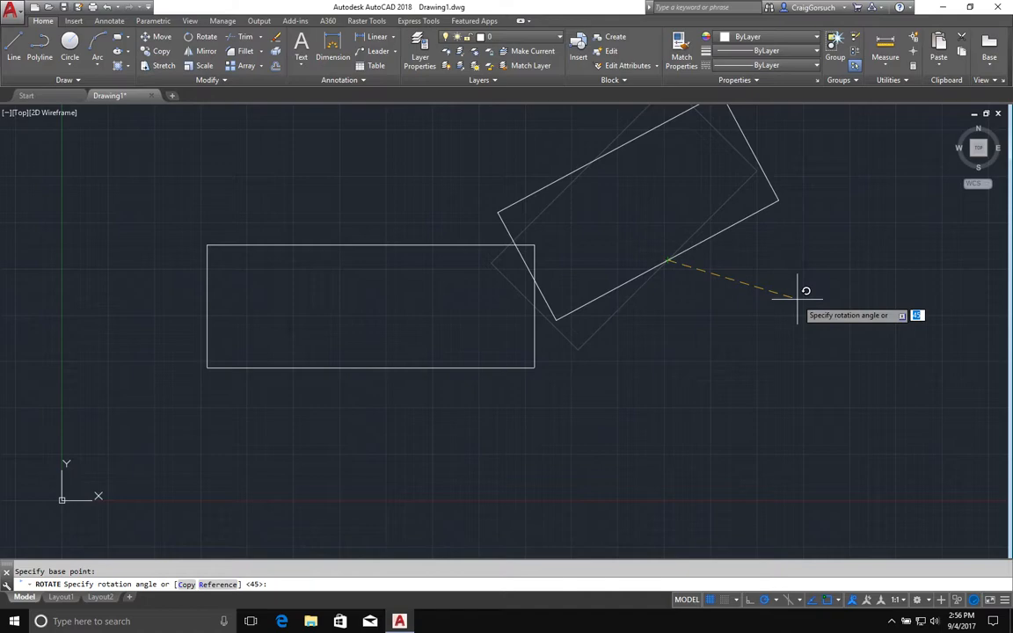
type("r")
key("Return")
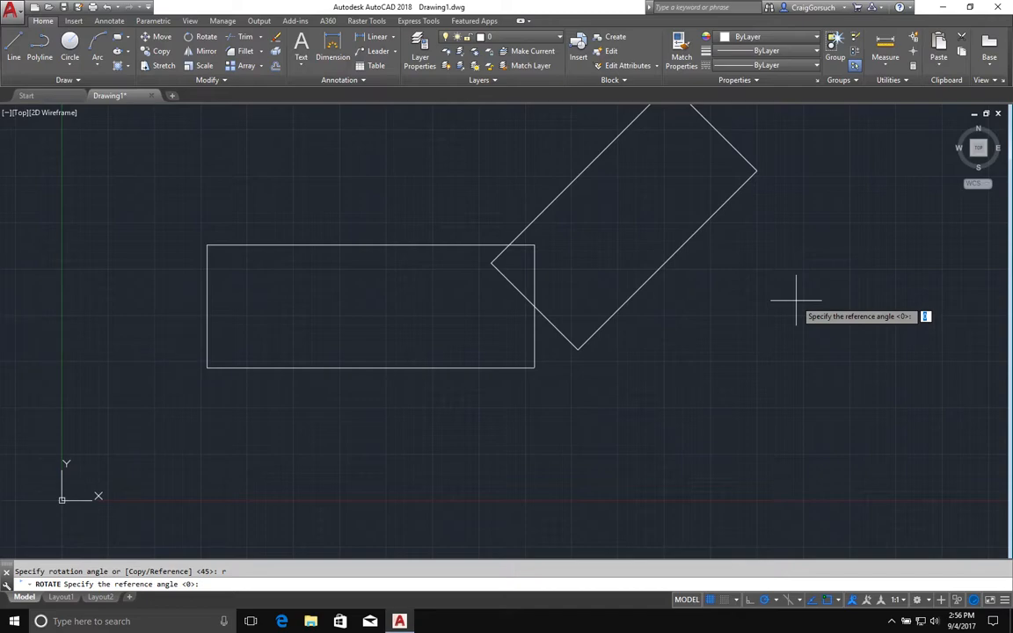
left_click(585, 336)
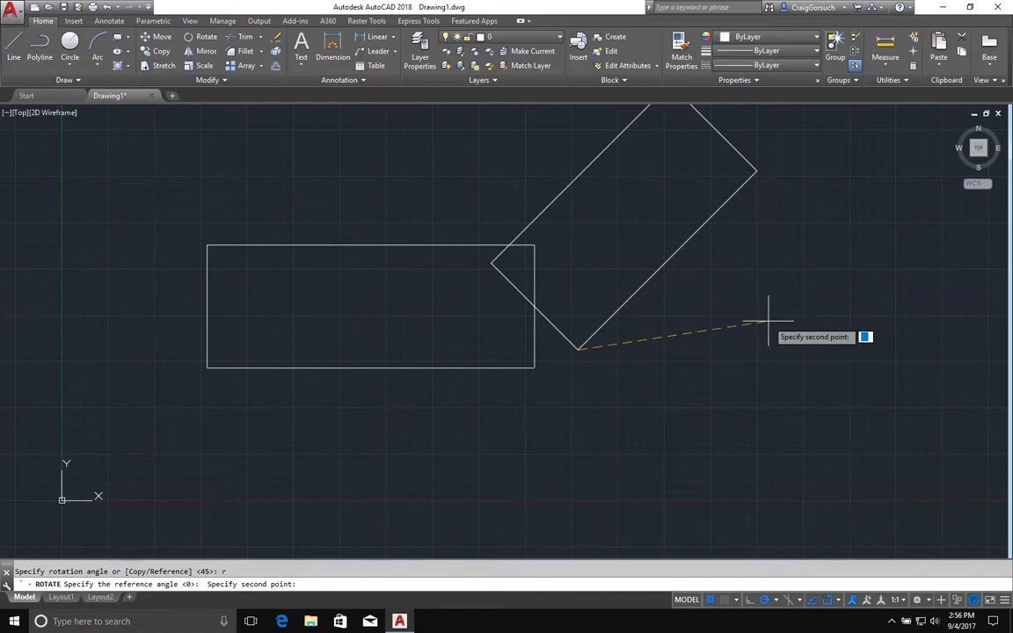
left_click(756, 170)
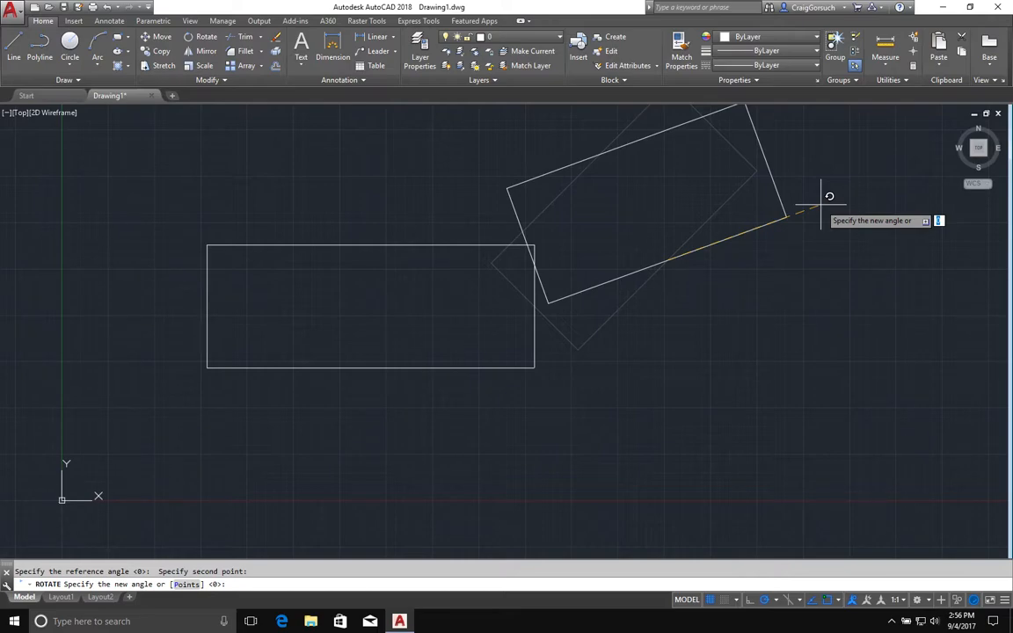
type("37.285")
key("Return")
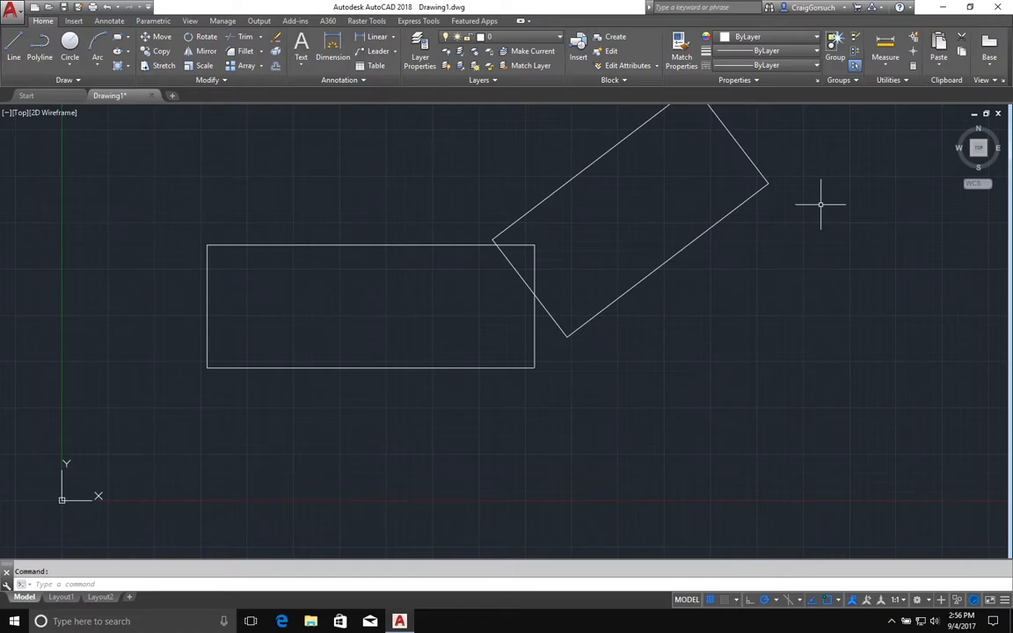
type("u")
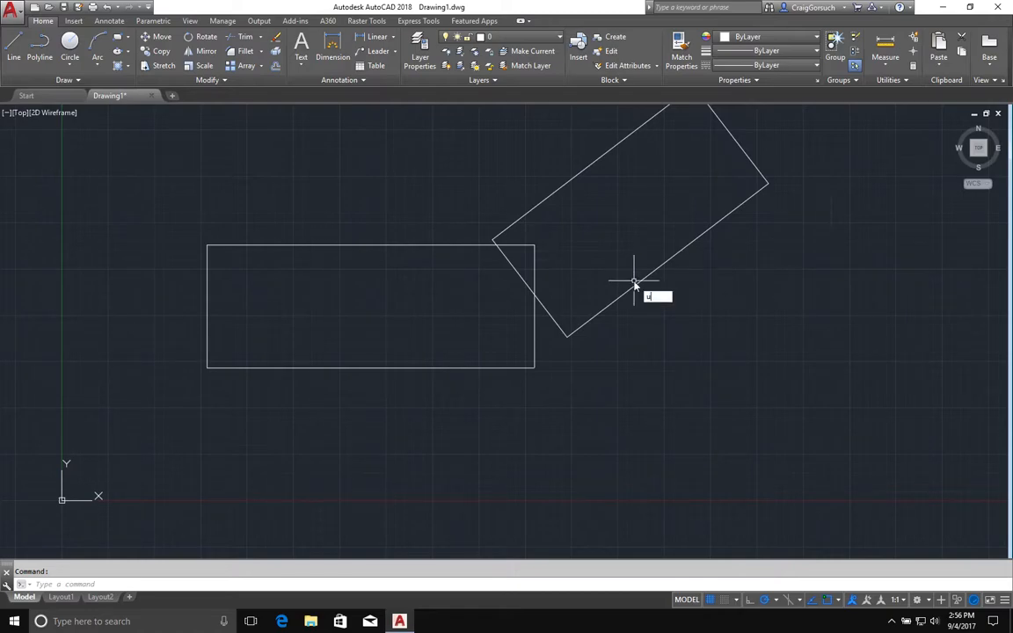
key("Return")
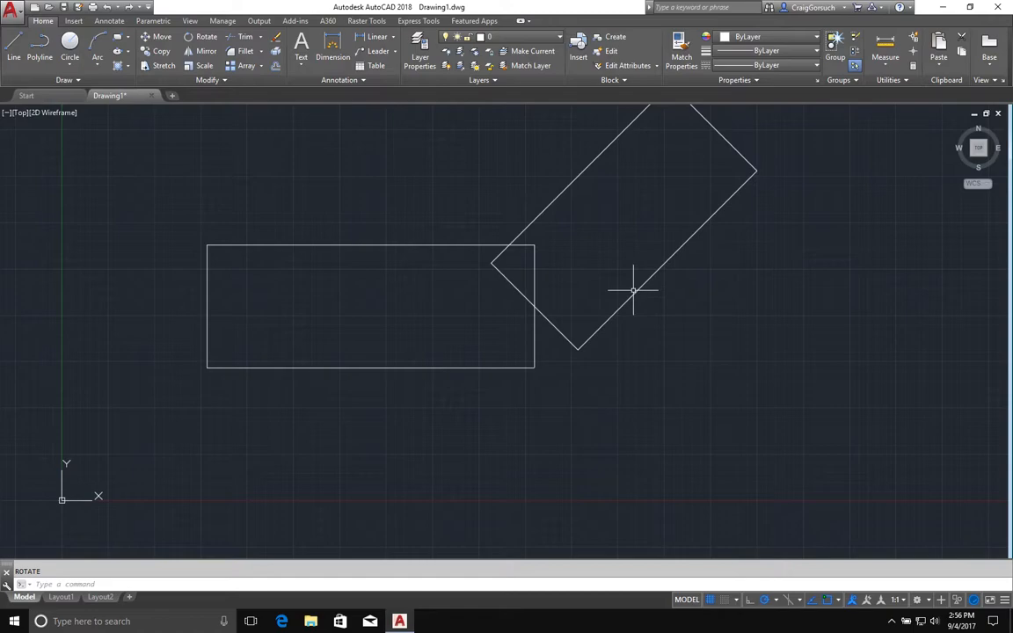
Step: Rotate the tilted rectangle 225° about the midpoint of the horizontal rectangle's right edge
type("ro")
key("Return")
left_click(634, 293)
key("Return")
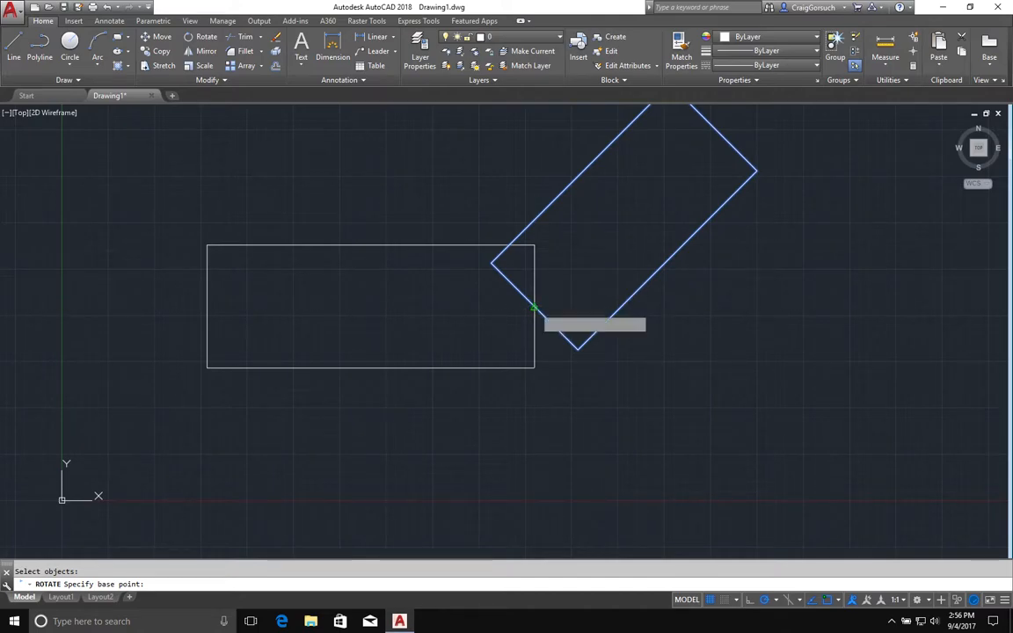
left_click(535, 307)
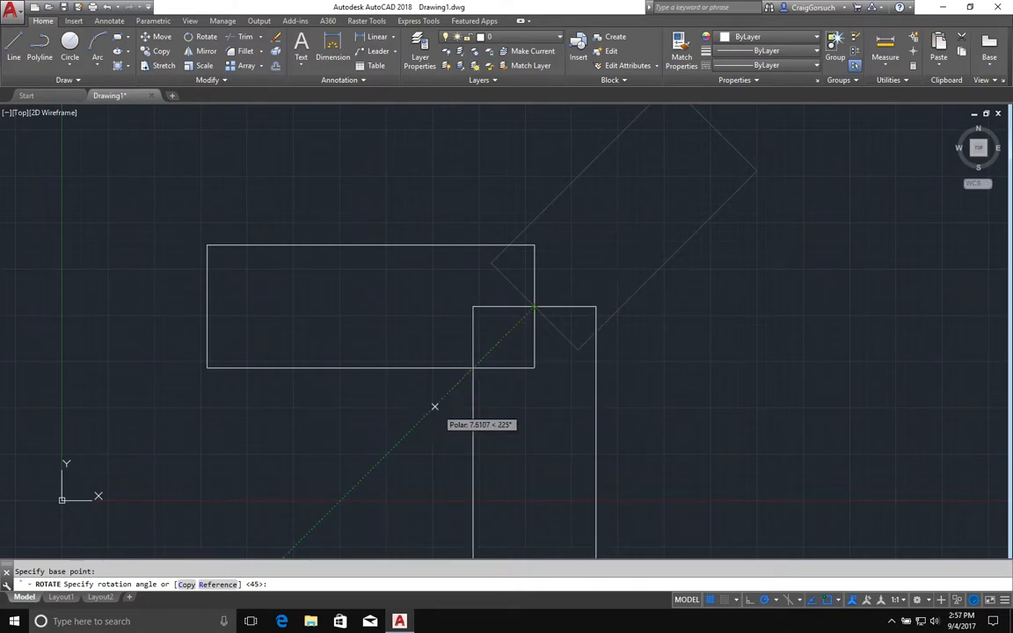
key("Escape")
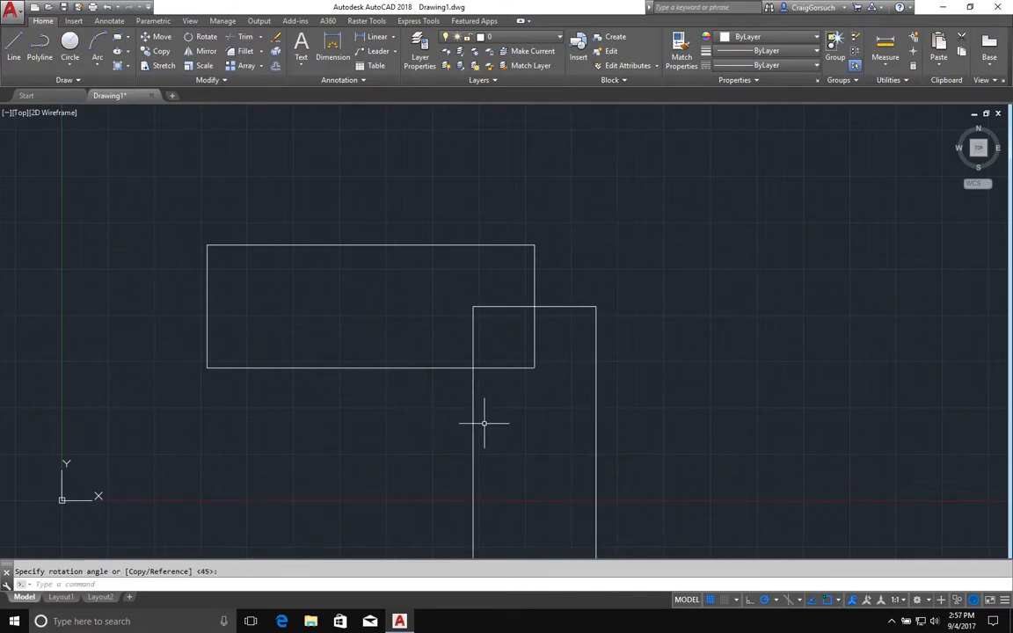
Step: Rotate a copy of the vertical rectangle by 45° about its top edge's midpoint, keeping the original
type("ro")
key("Return")
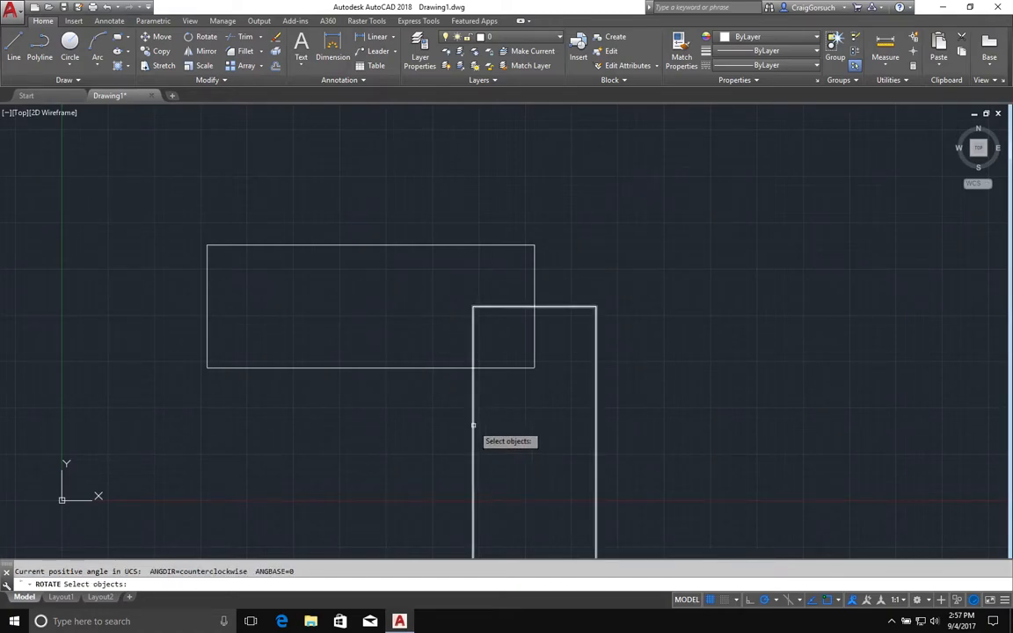
left_click(474, 426)
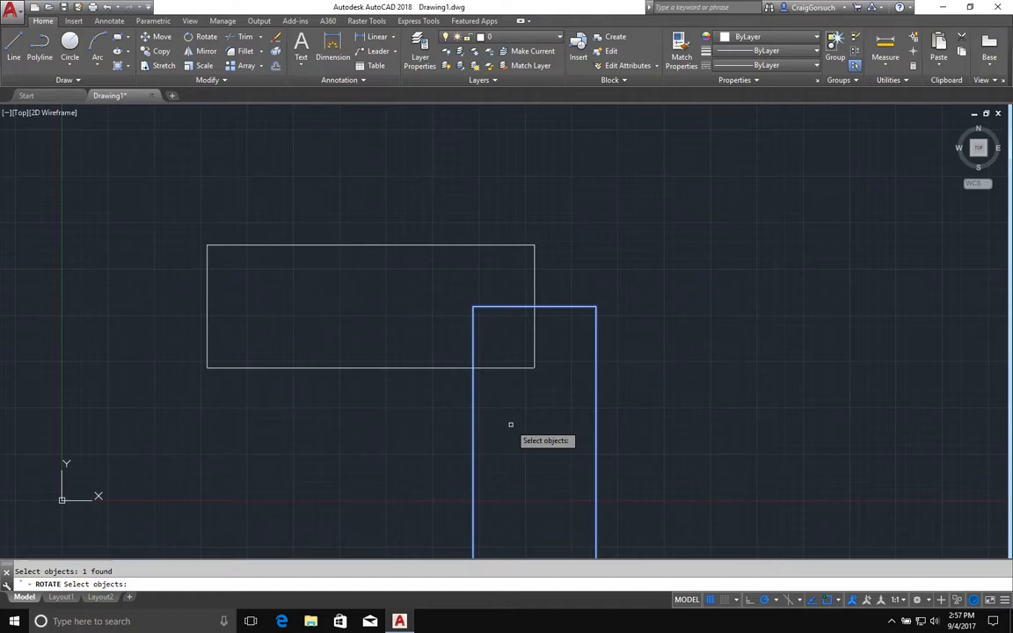
key("Return")
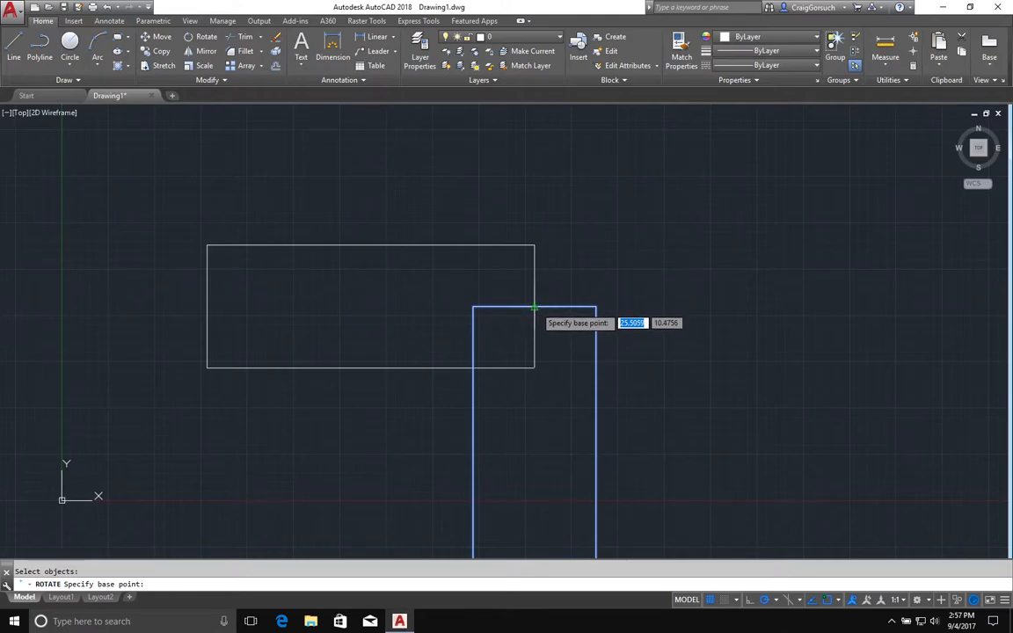
left_click(534, 307)
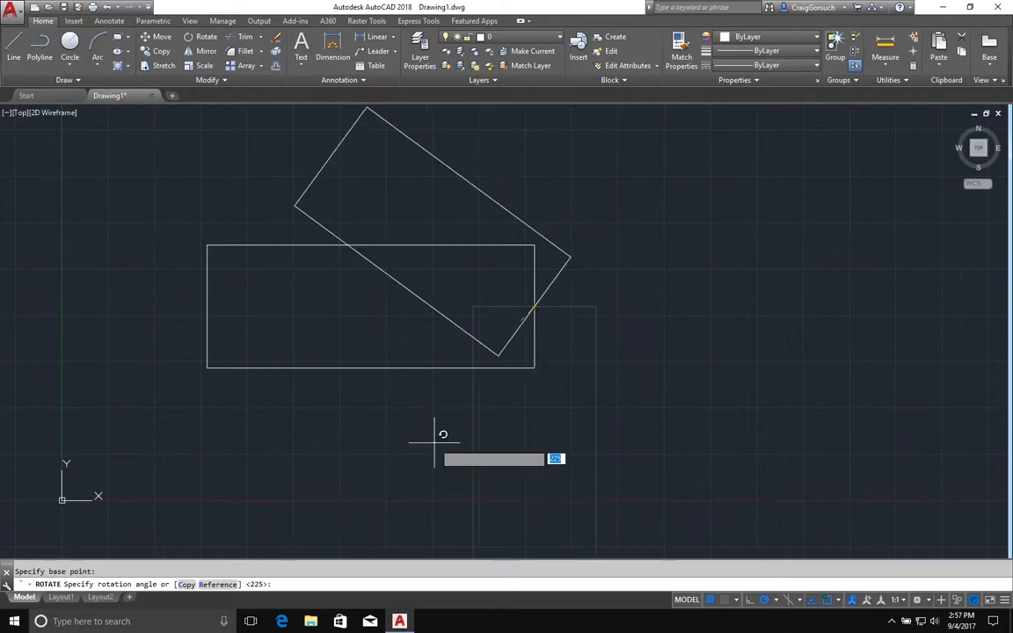
left_click(186, 585)
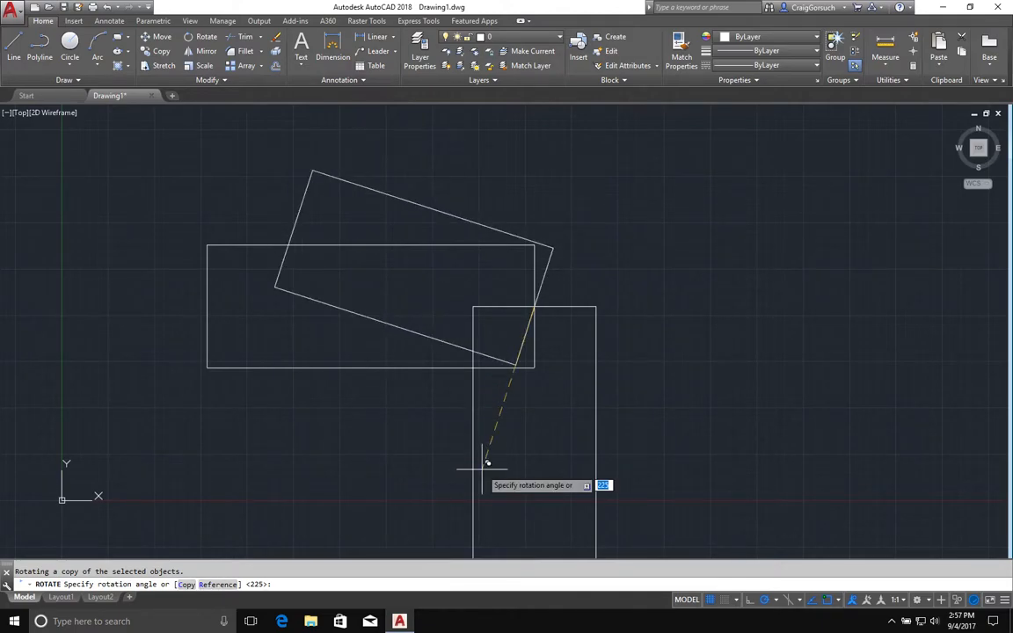
left_click(621, 219)
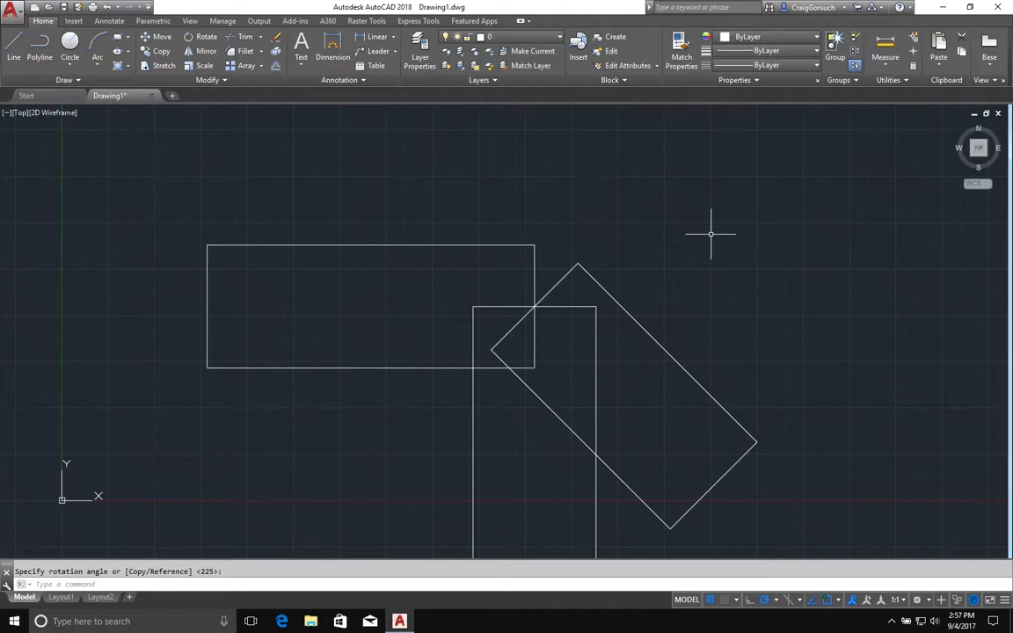
Step: Rotate a copy of the tilted rectangle about a free point above its upper long edge, using that edge as reference and 45° as new angle
key("Return")
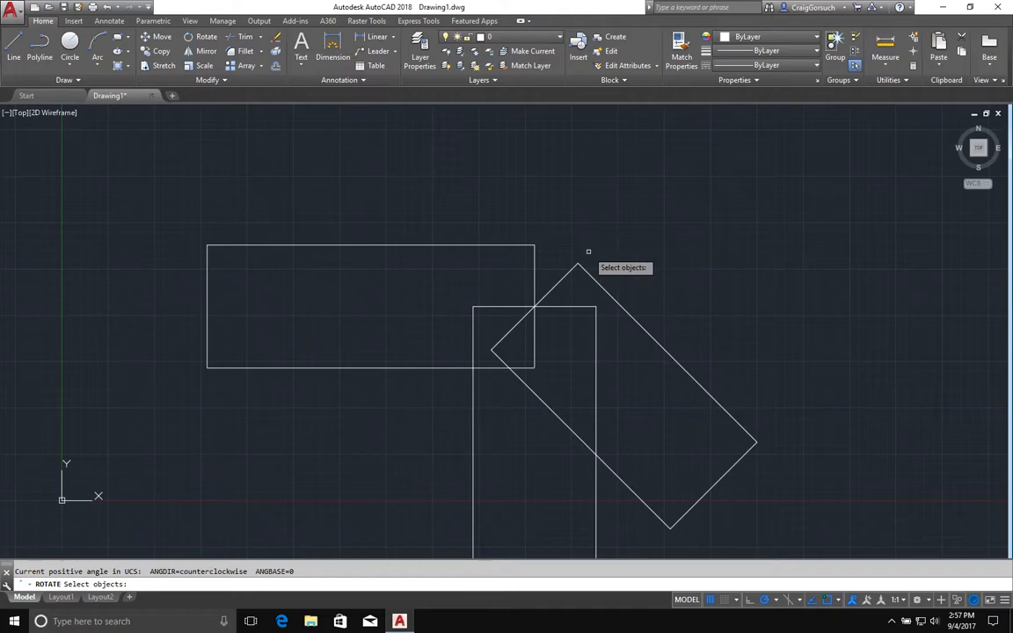
left_click(586, 269)
key("Return")
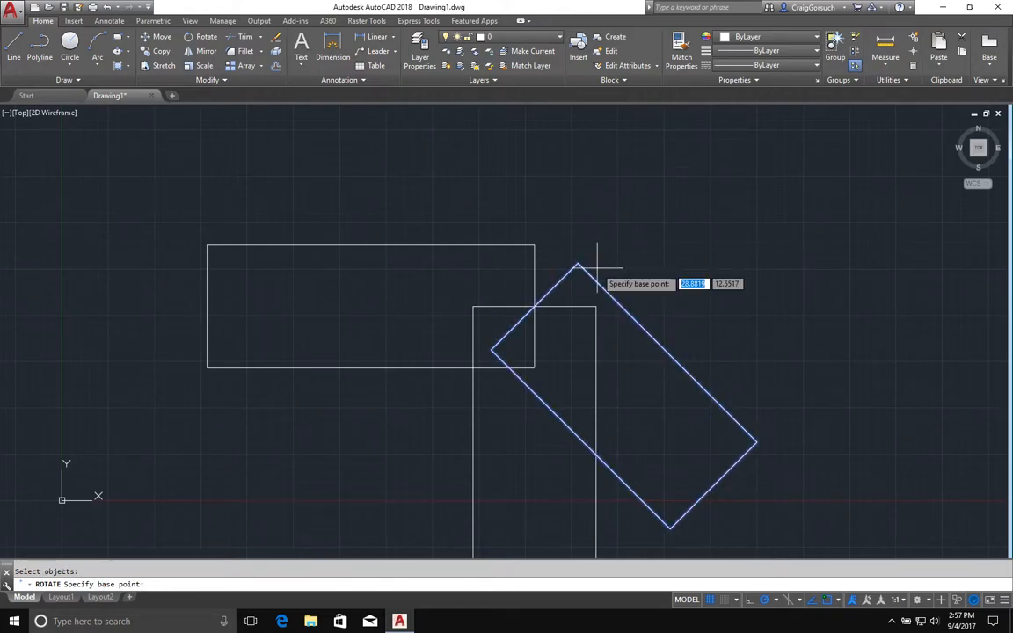
left_click(653, 244)
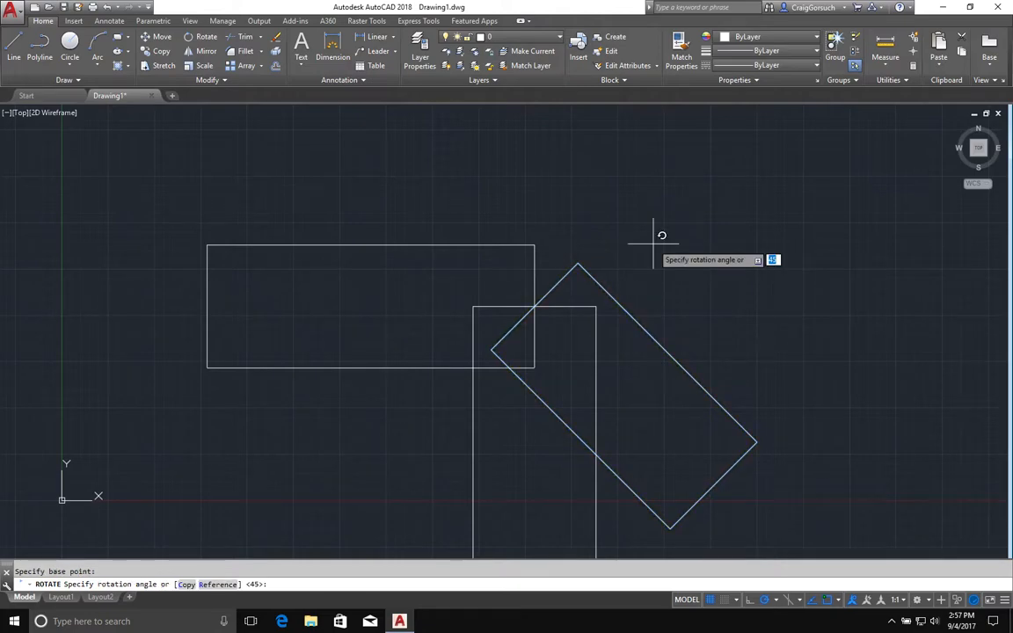
type("co")
key("Return")
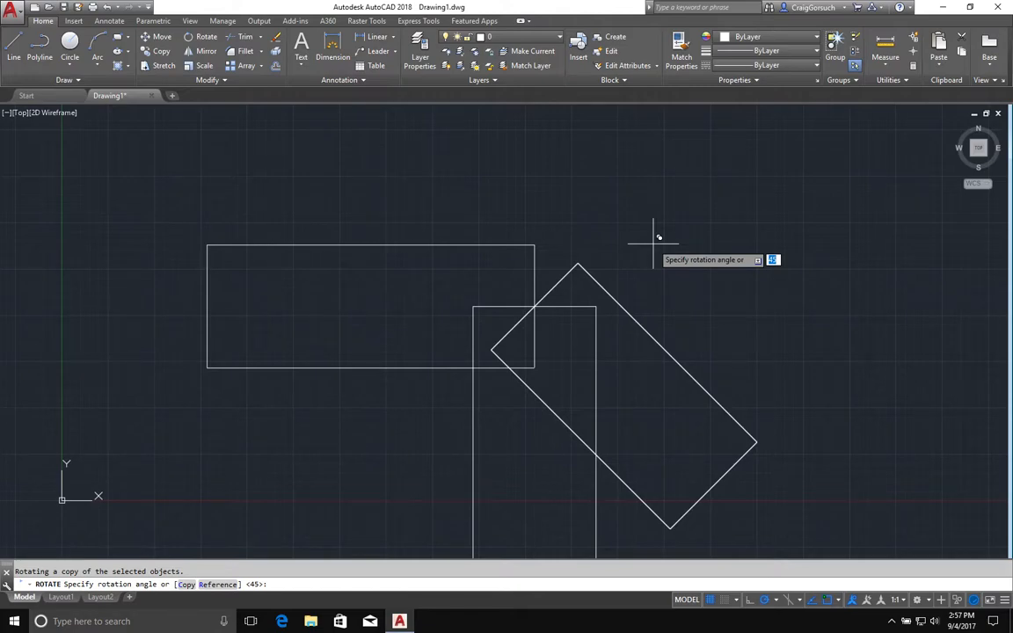
type("r")
key("Return")
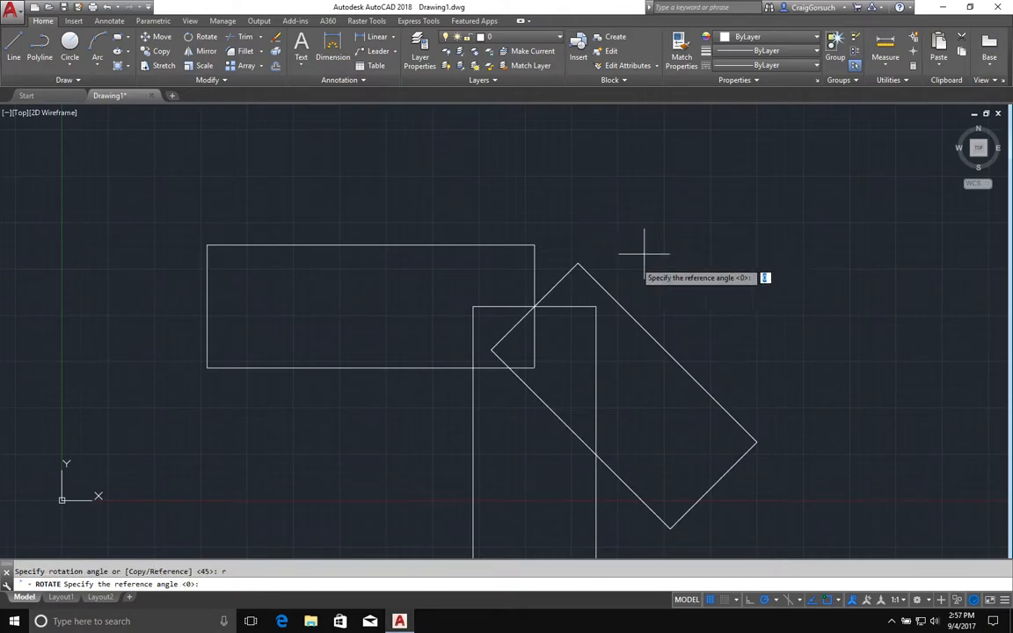
left_click(580, 265)
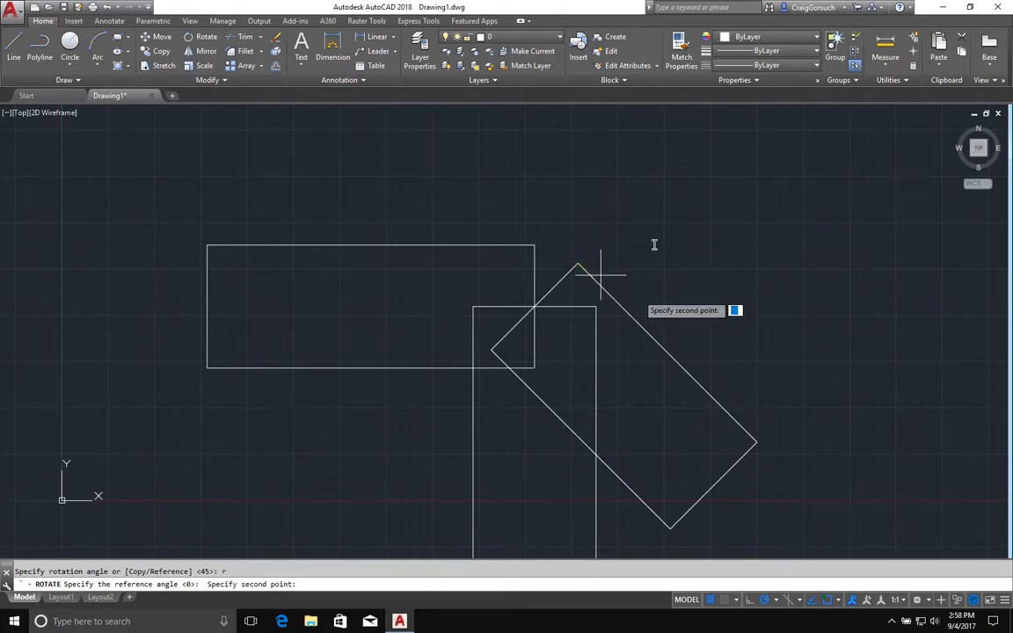
left_click(683, 368)
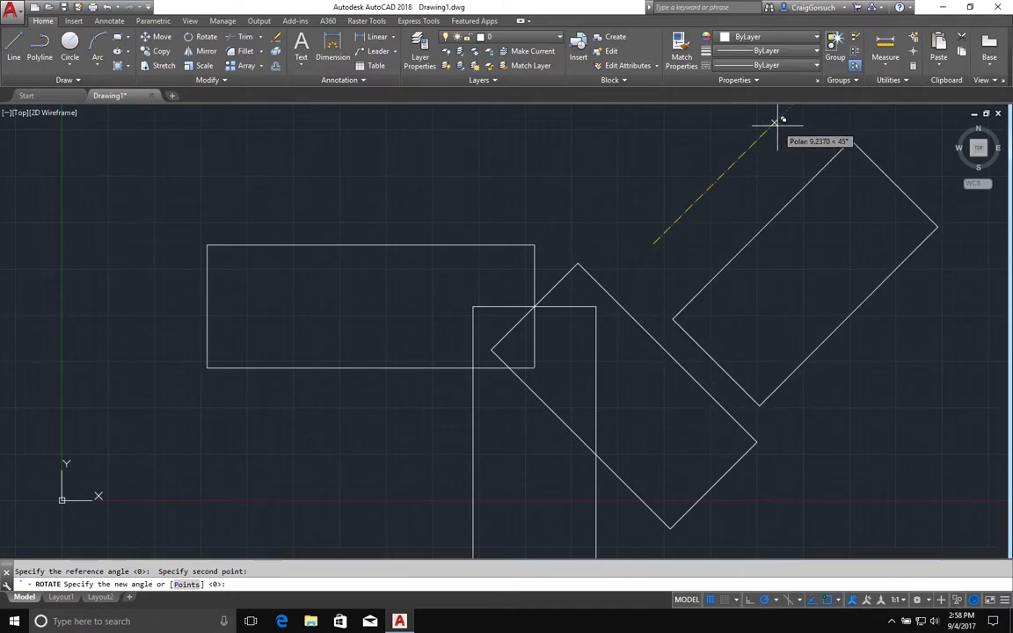
left_click(778, 123)
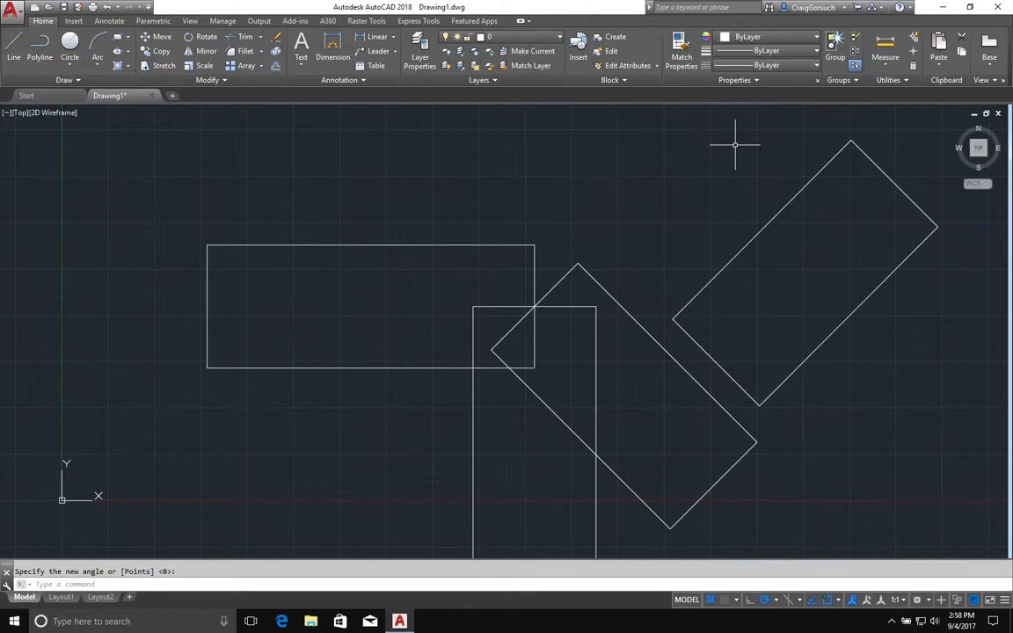